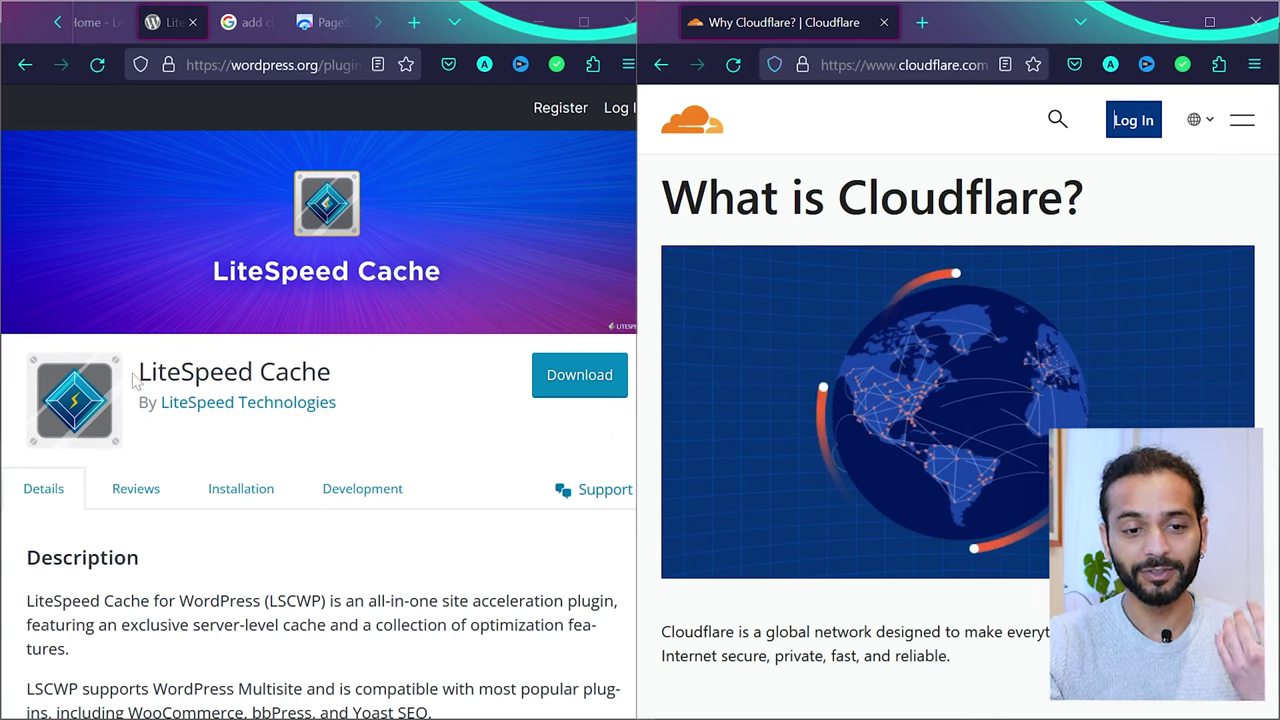
Step: Highlight the LiteSpeed Cache plugin name and the 'What is Cloudflare?' heading
drag(138, 374, 337, 380)
click(340, 384)
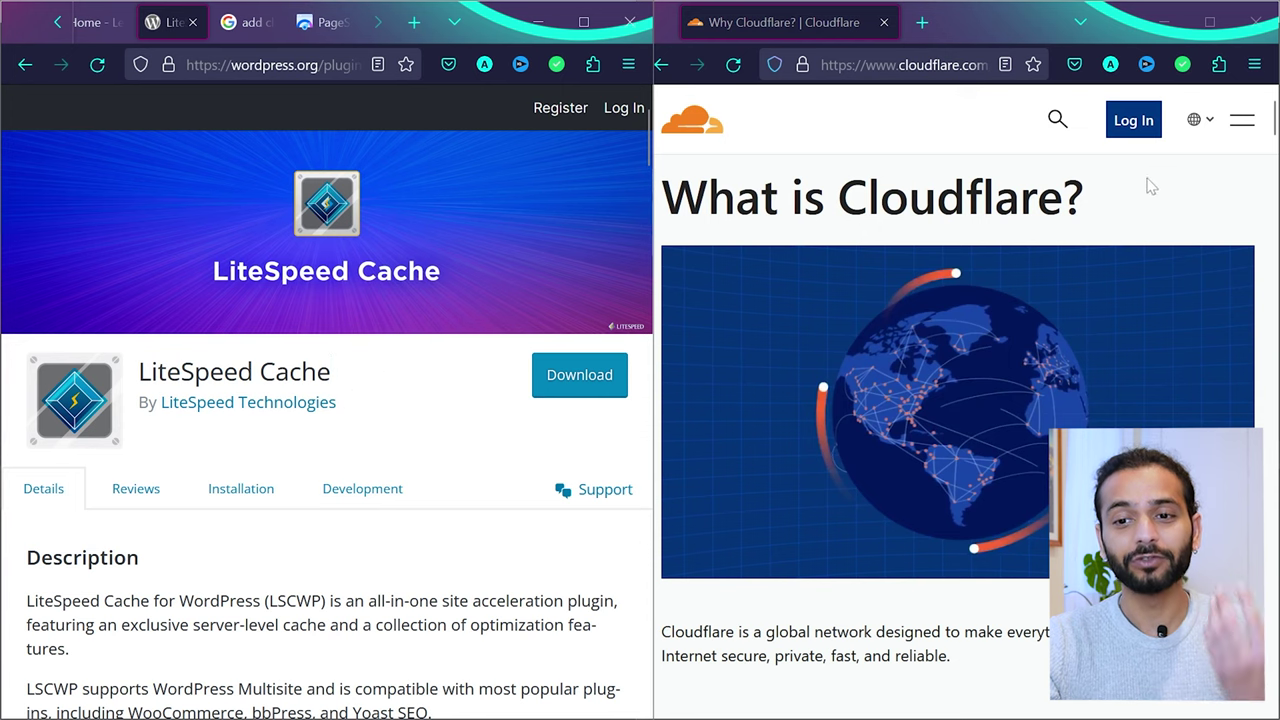
drag(1100, 196, 660, 196)
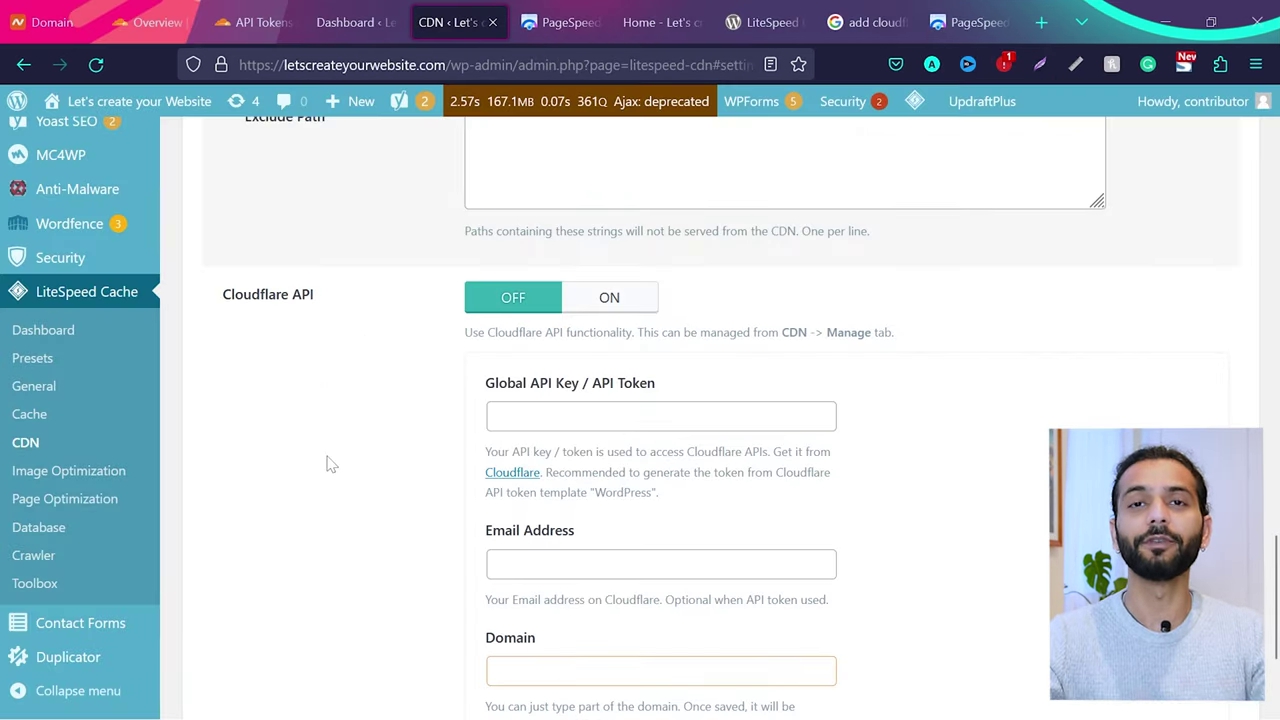
scroll(320, 480, down, 1)
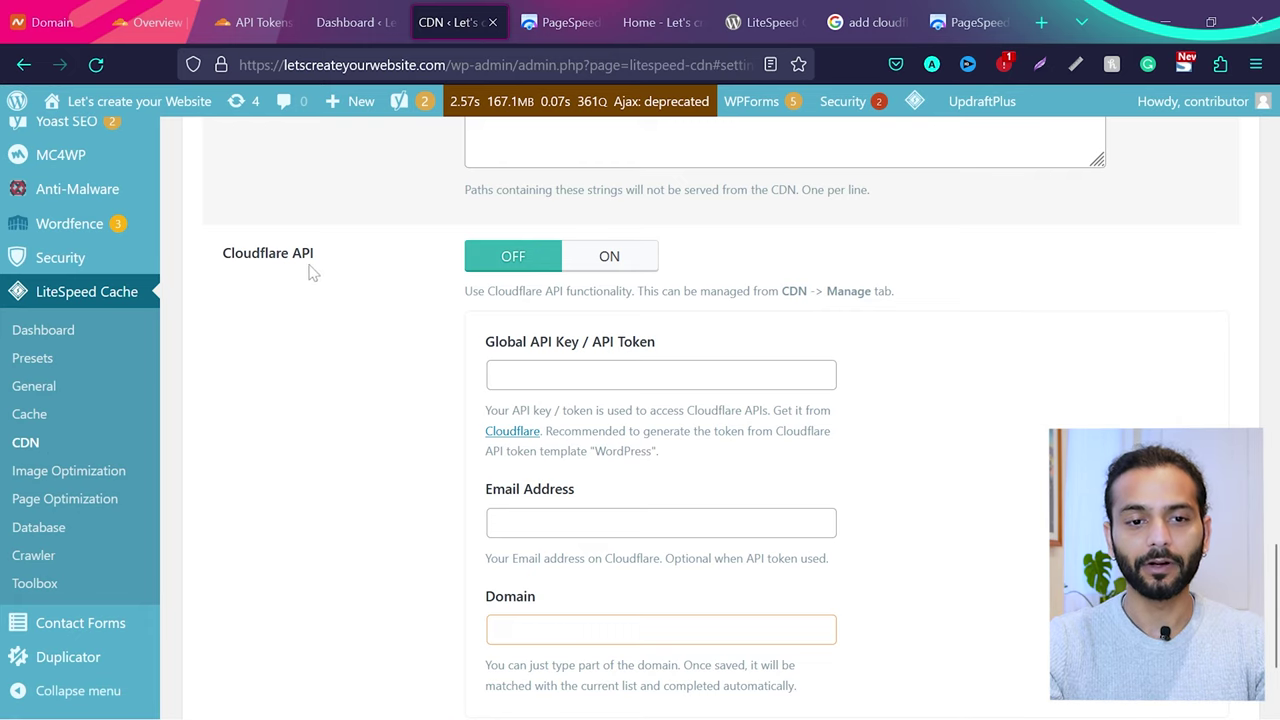
Step: Switch the Cloudflare API option ON and select the empty Global API Key and Email Address fields
click(614, 256)
scroll(616, 188, down, 1)
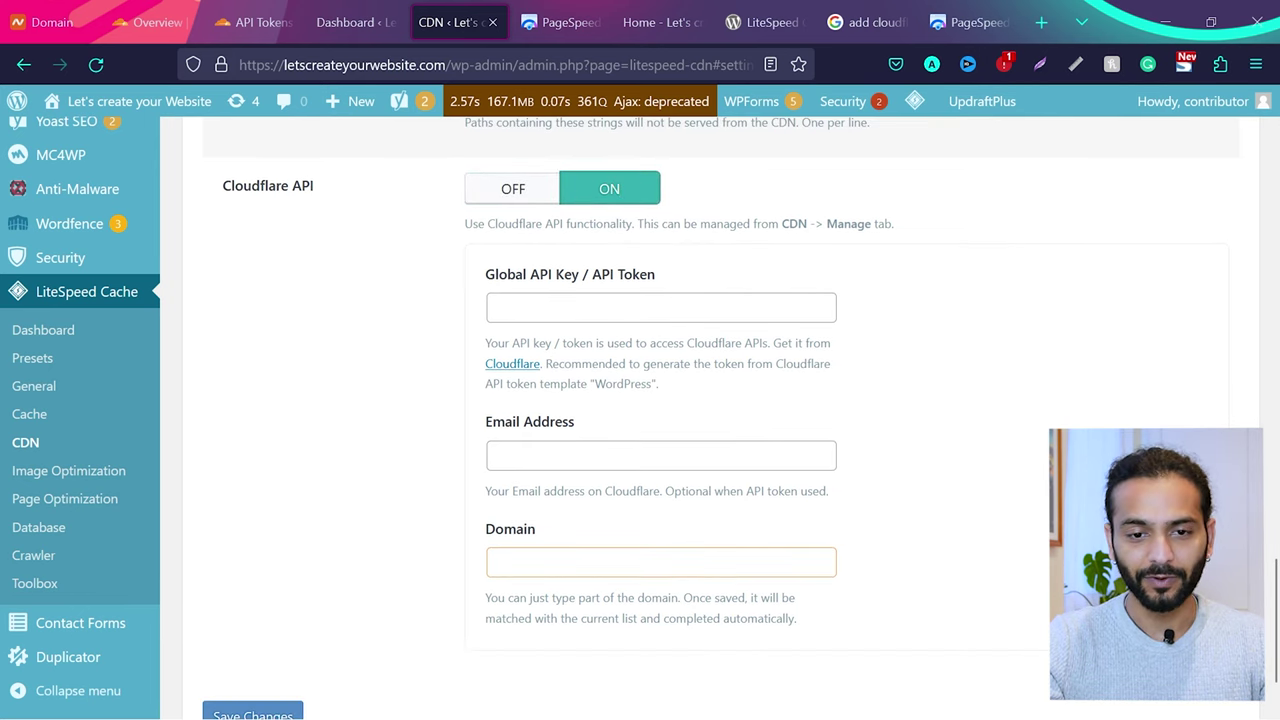
click(496, 307)
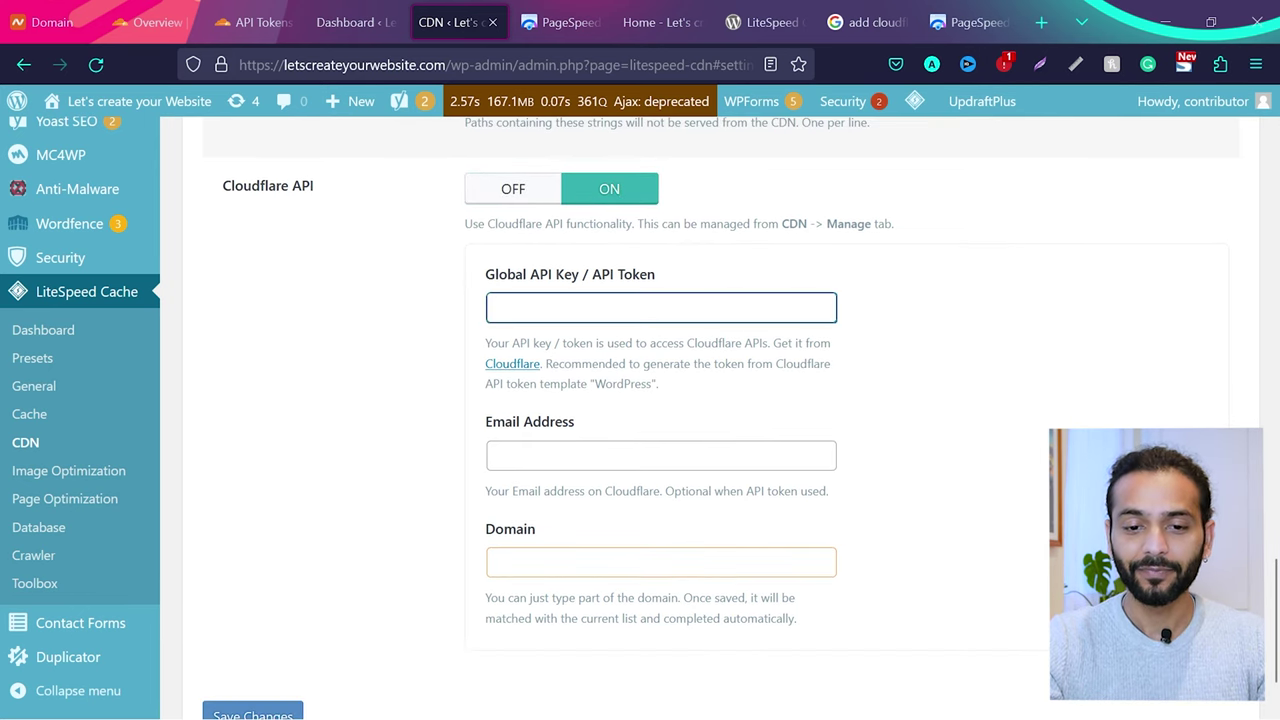
click(600, 455)
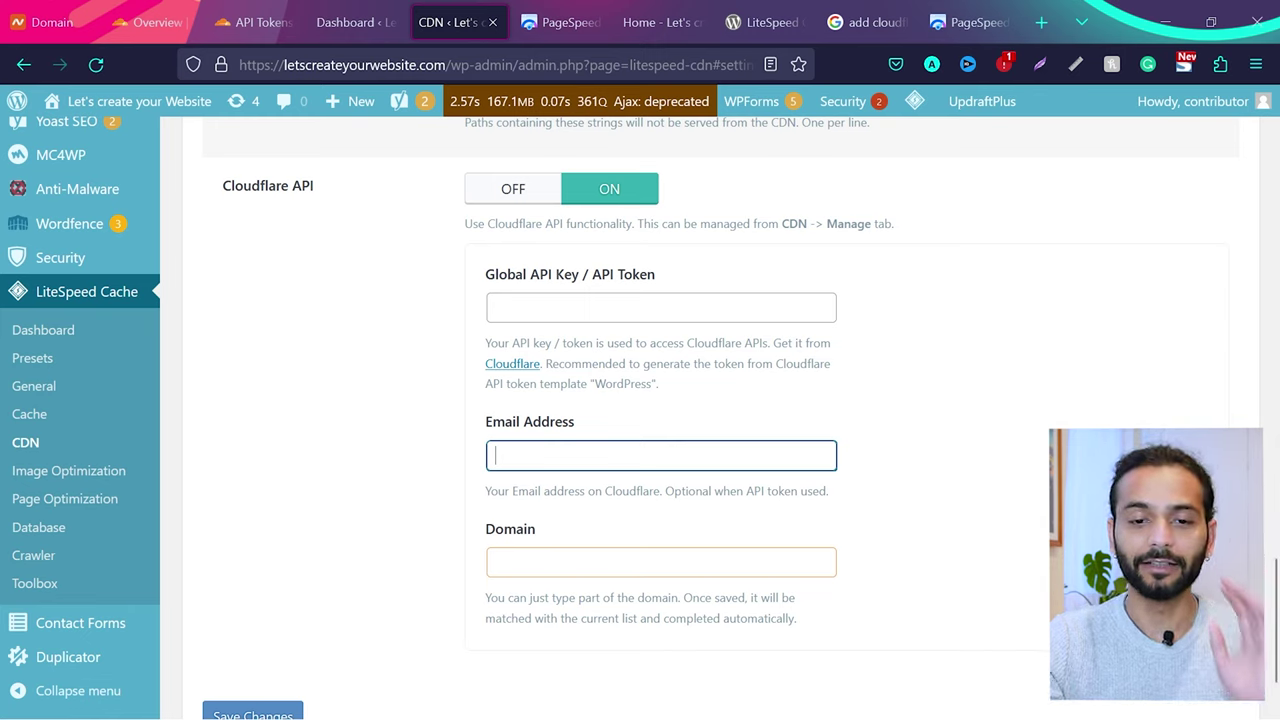
click(660, 307)
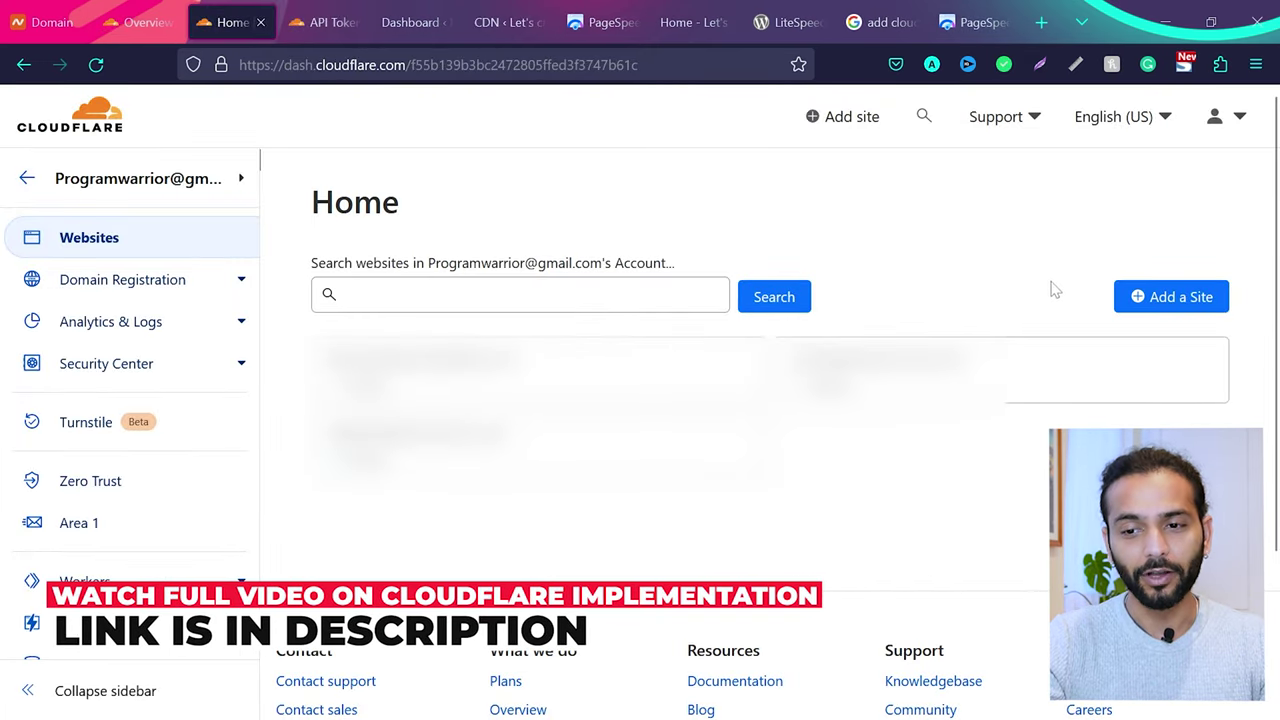
Step: Add letscreateyourwebsite.com to Cloudflare and highlight nameservers josh.ns.cloudflare.com and zoe.ns.cloudflare.com
click(1170, 302)
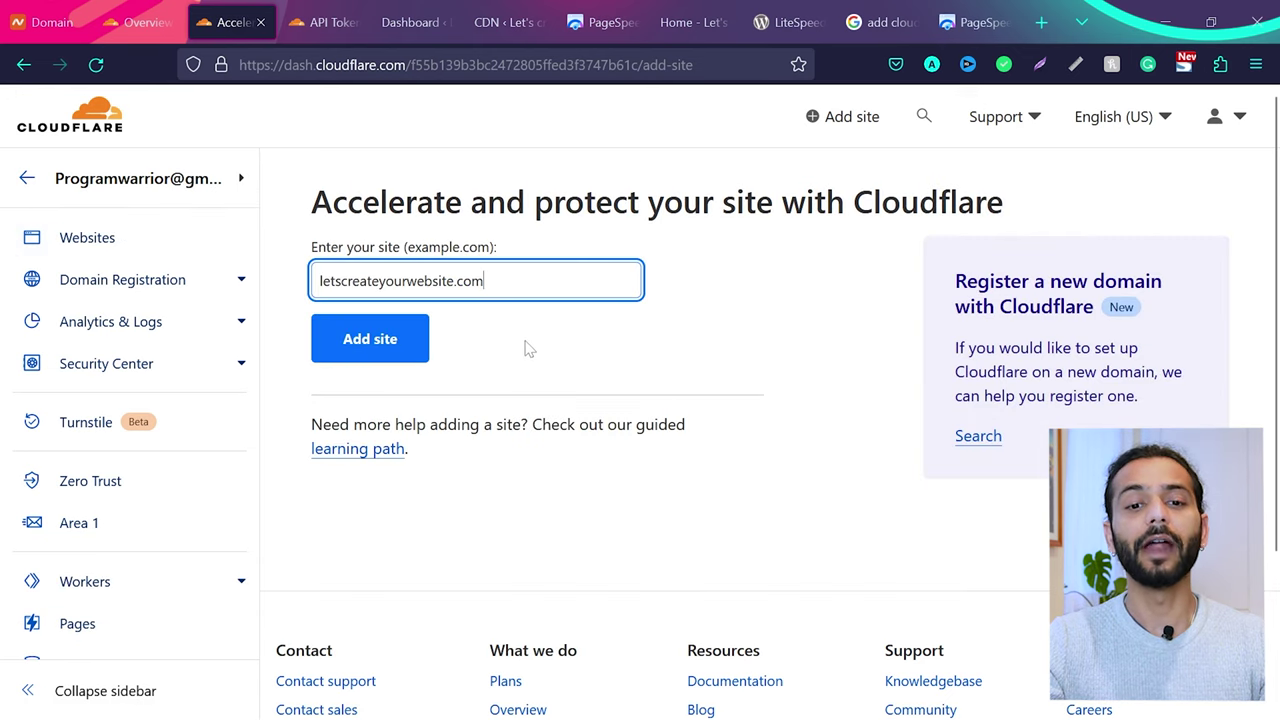
click(526, 346)
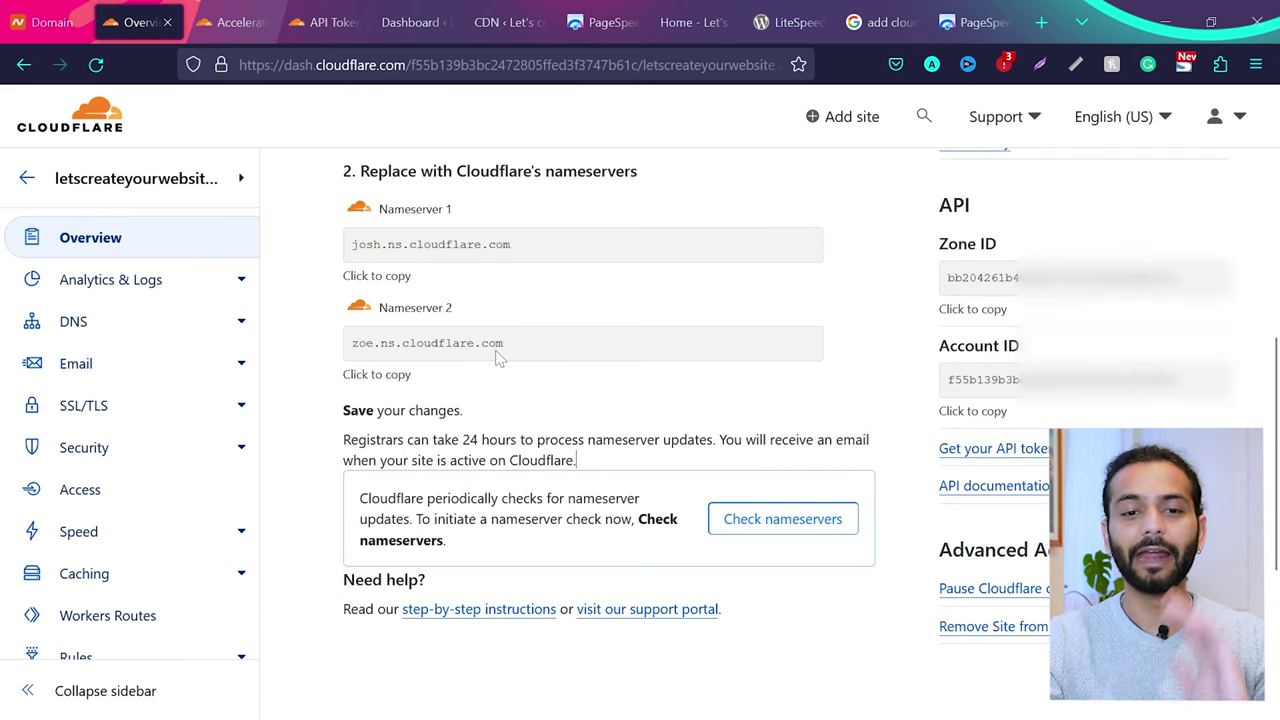
scroll(499, 358, up, 1)
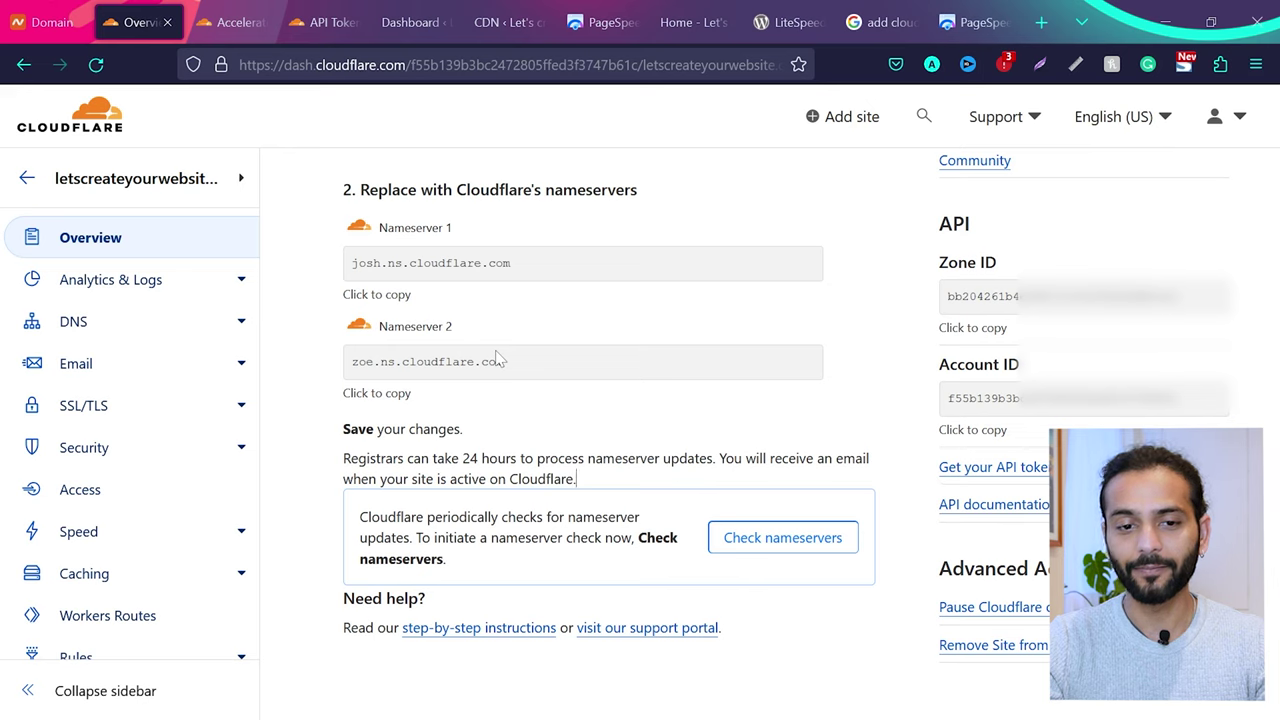
drag(518, 268, 352, 270)
drag(530, 372, 352, 375)
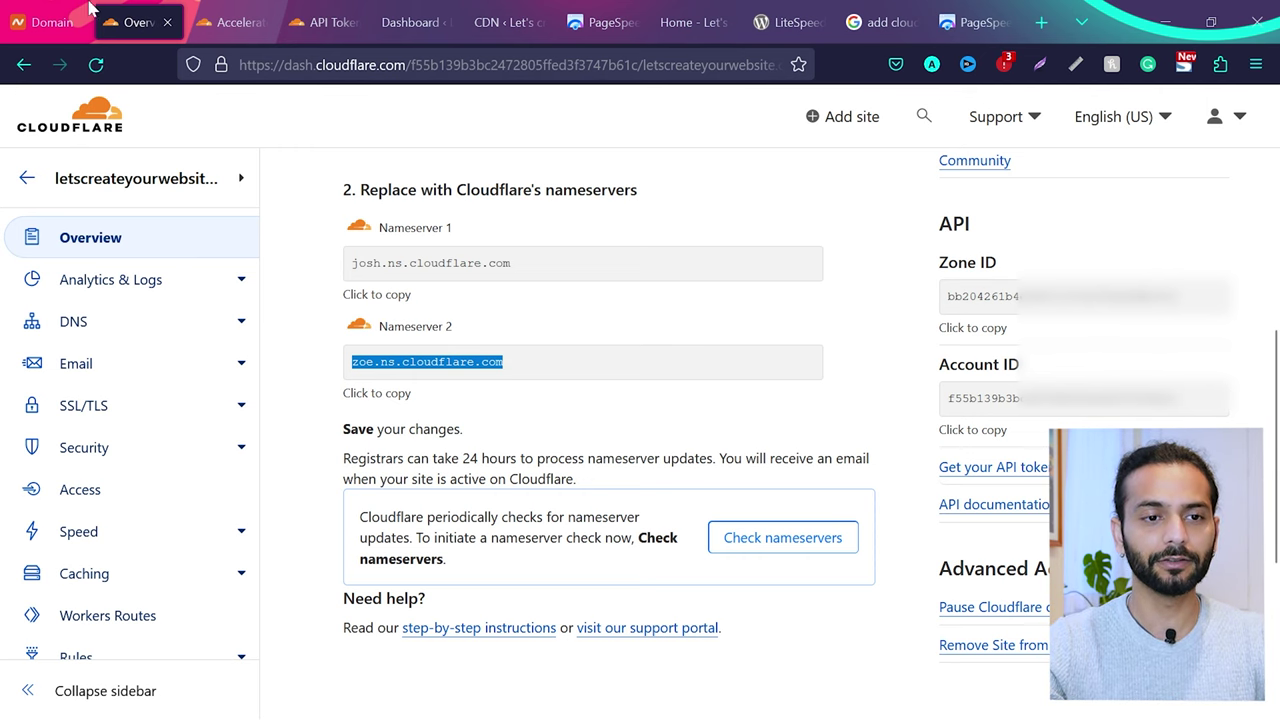
Step: Confirm Namecheap's Custom DNS lists josh.ns and zoe.ns.cloudflare.com, then return to Cloudflare's Overview
click(45, 22)
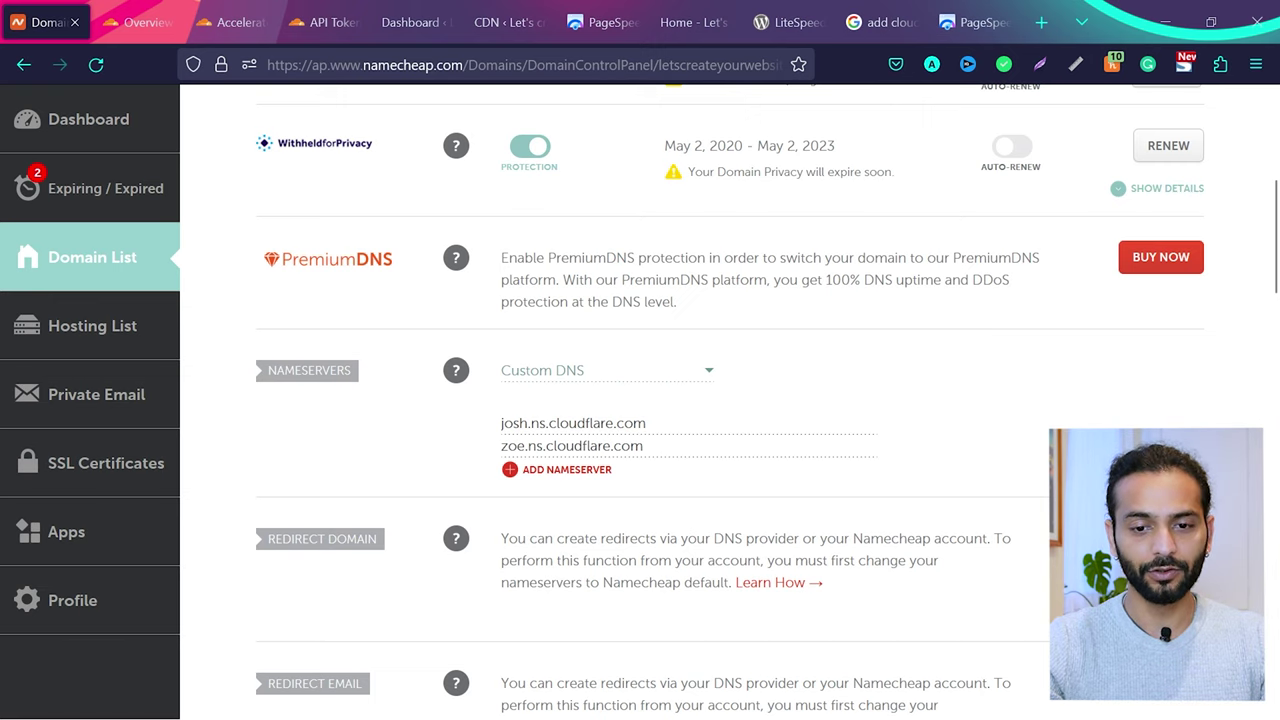
drag(647, 423, 481, 432)
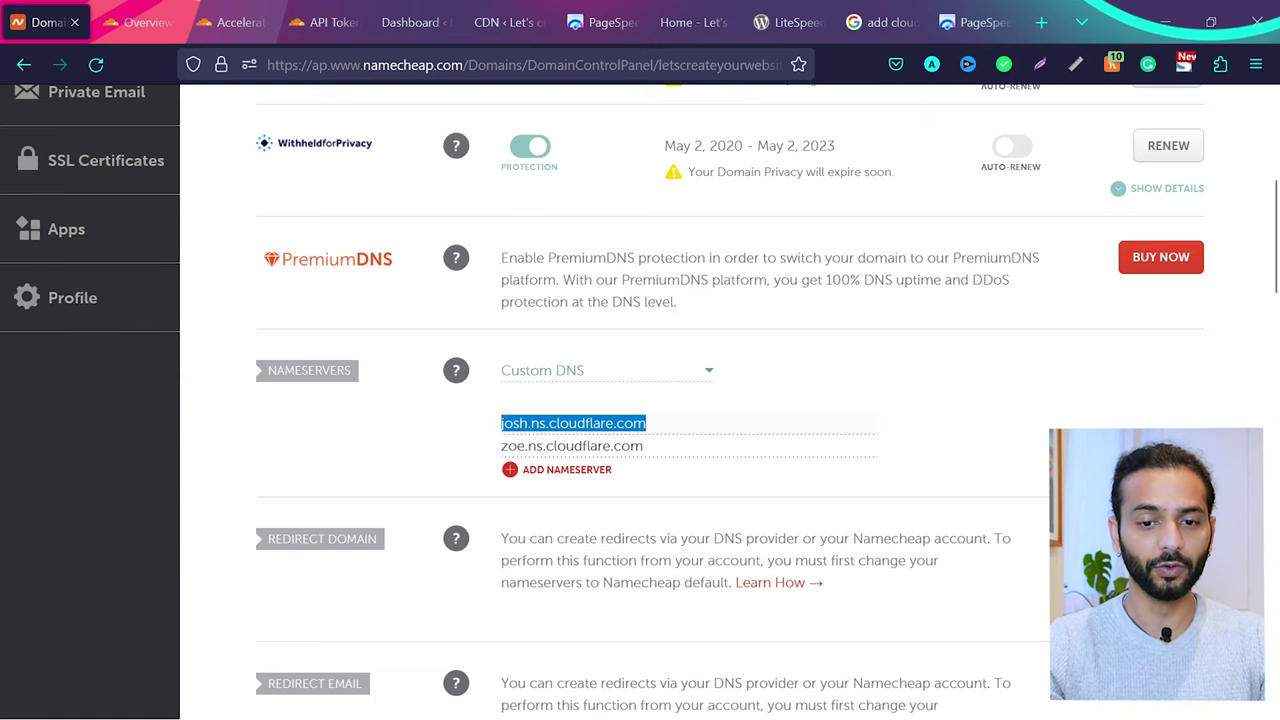
drag(645, 446, 500, 446)
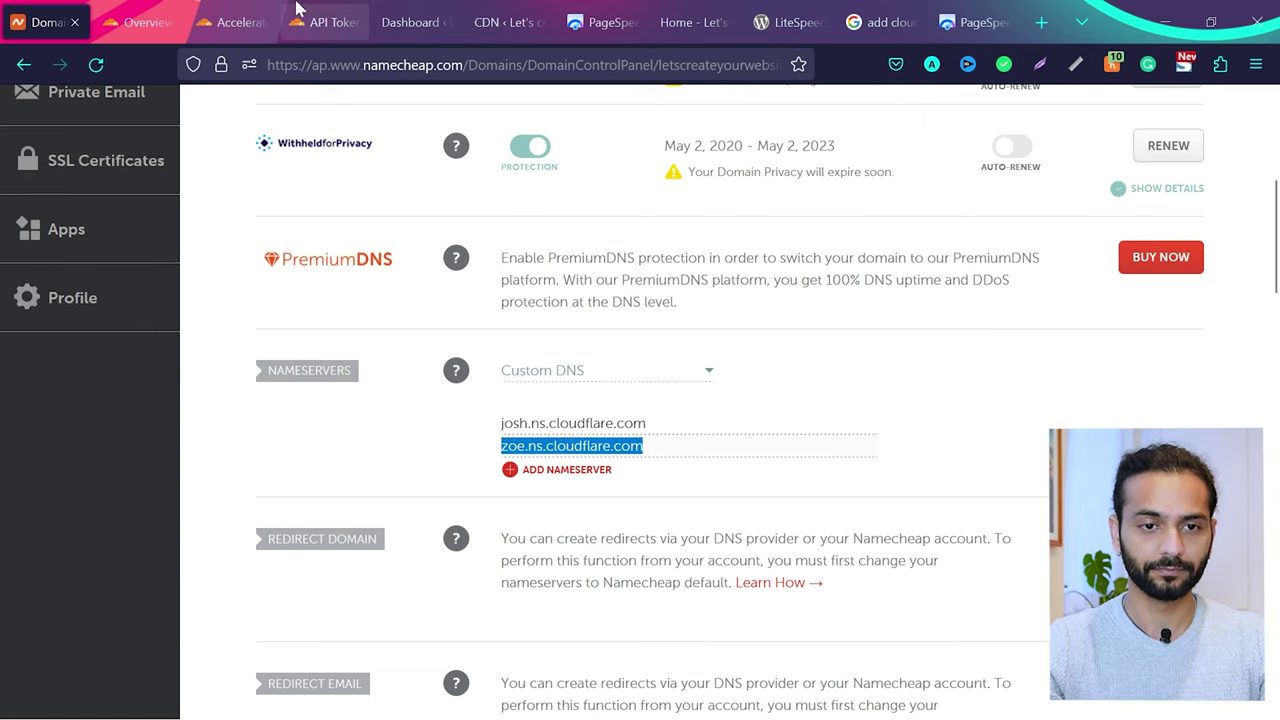
click(135, 22)
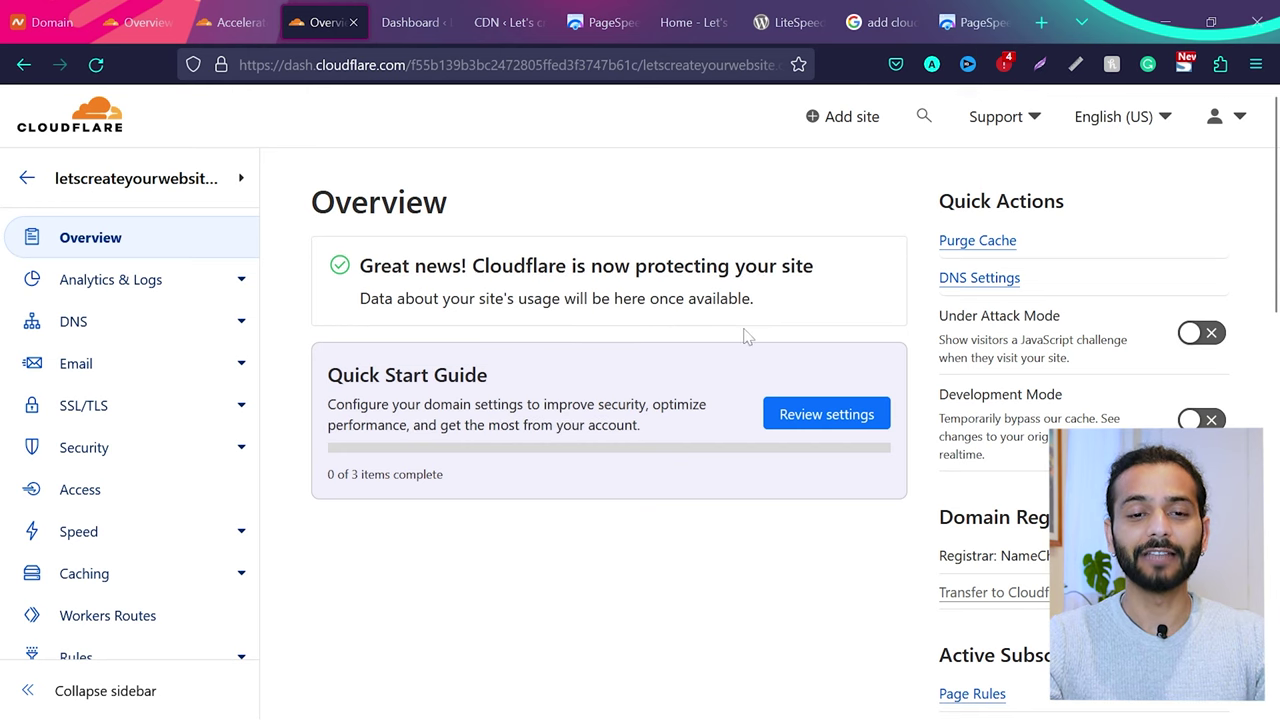
Step: On Cloudflare's API Tokens page, reveal and copy the account's Global API Key
drag(358, 266, 840, 275)
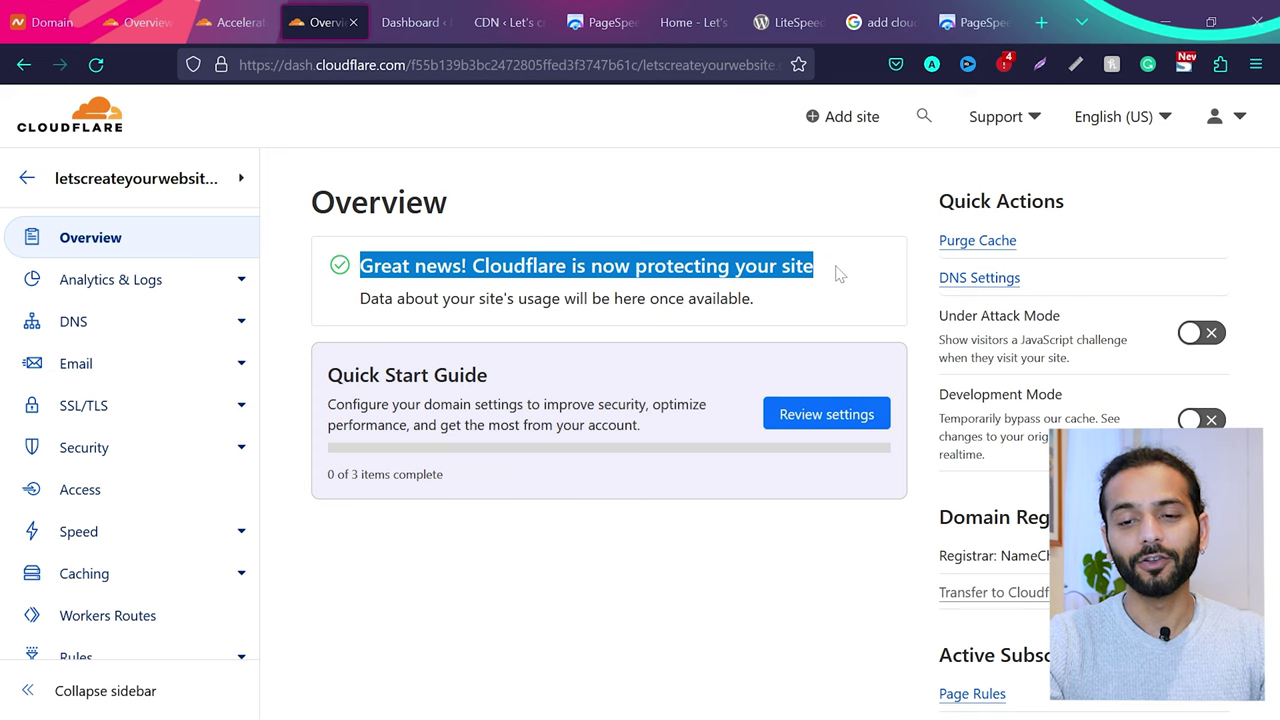
scroll(862, 550, down, 10)
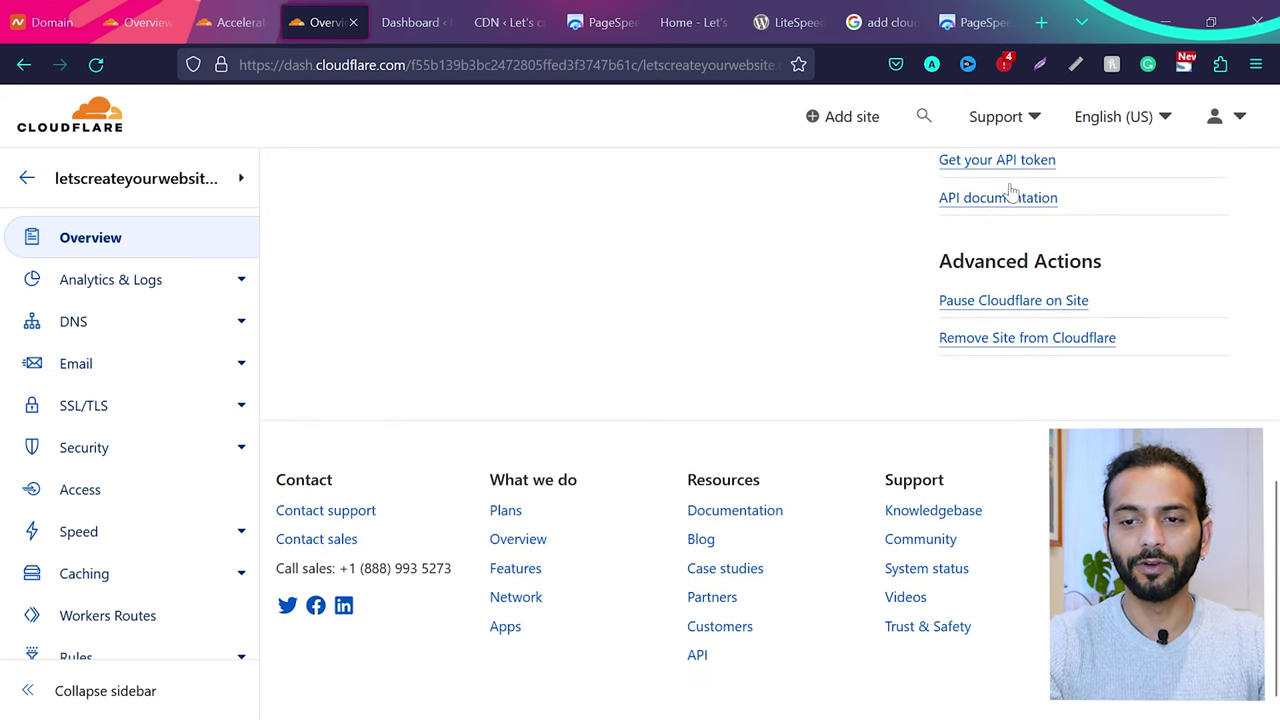
click(1005, 165)
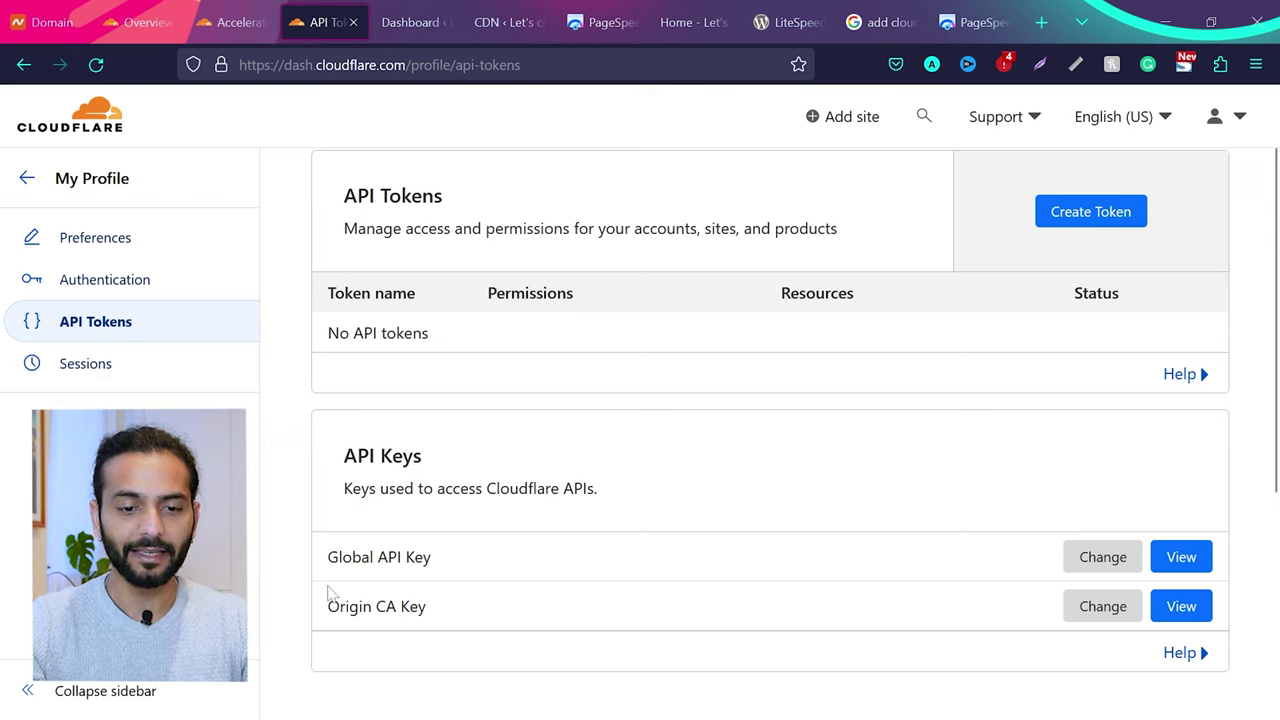
click(1182, 557)
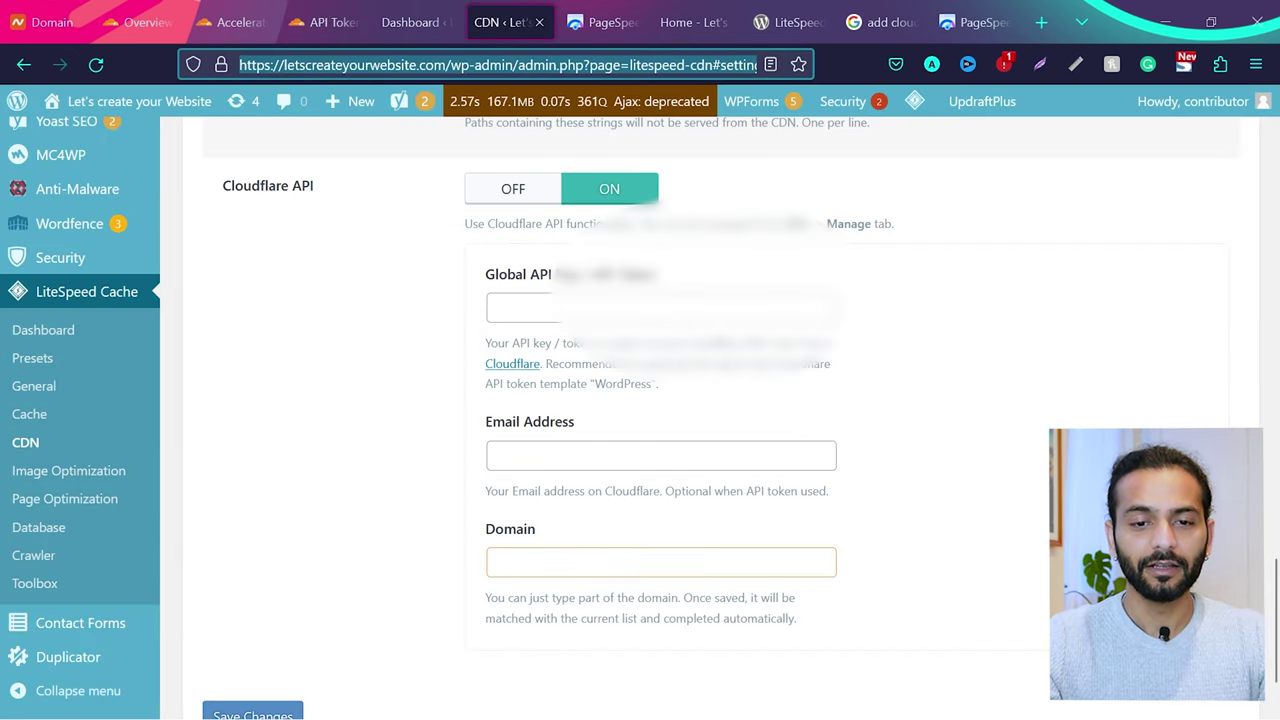
Step: Paste the copied key into LiteSpeed's Global API Key field and save the changes
click(660, 308)
key(ctrl+v)
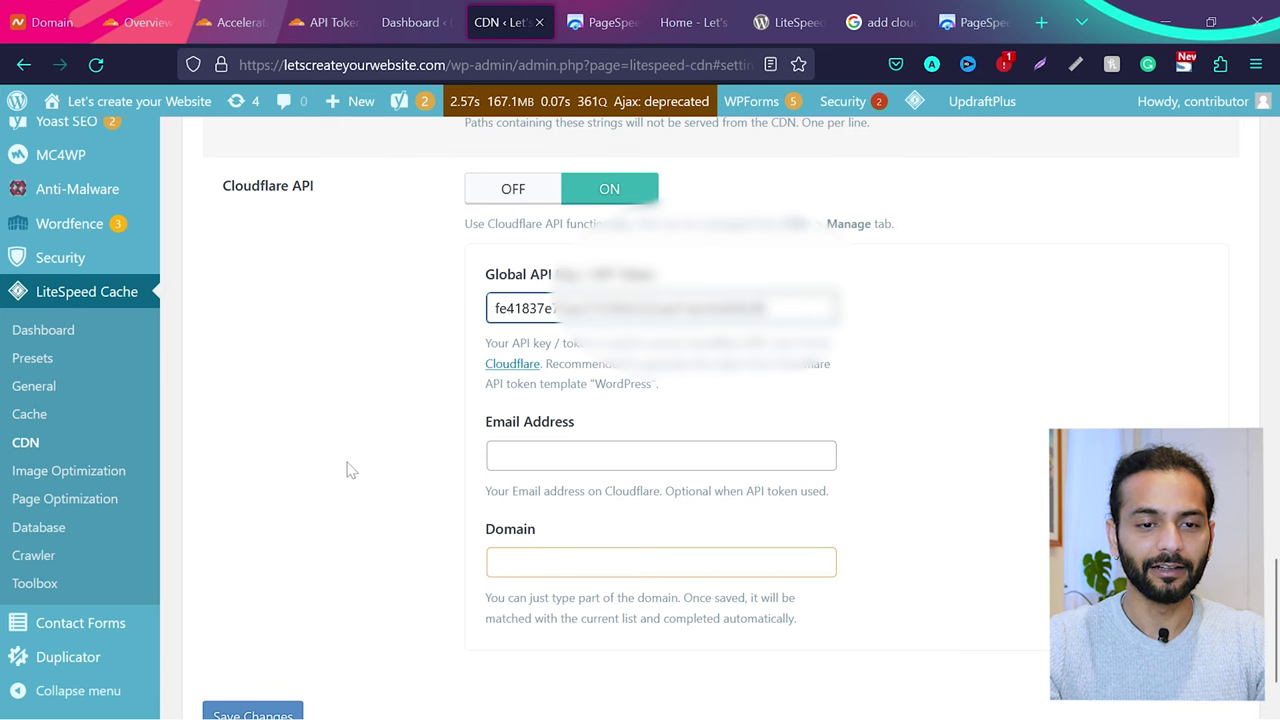
scroll(350, 470, down, 2)
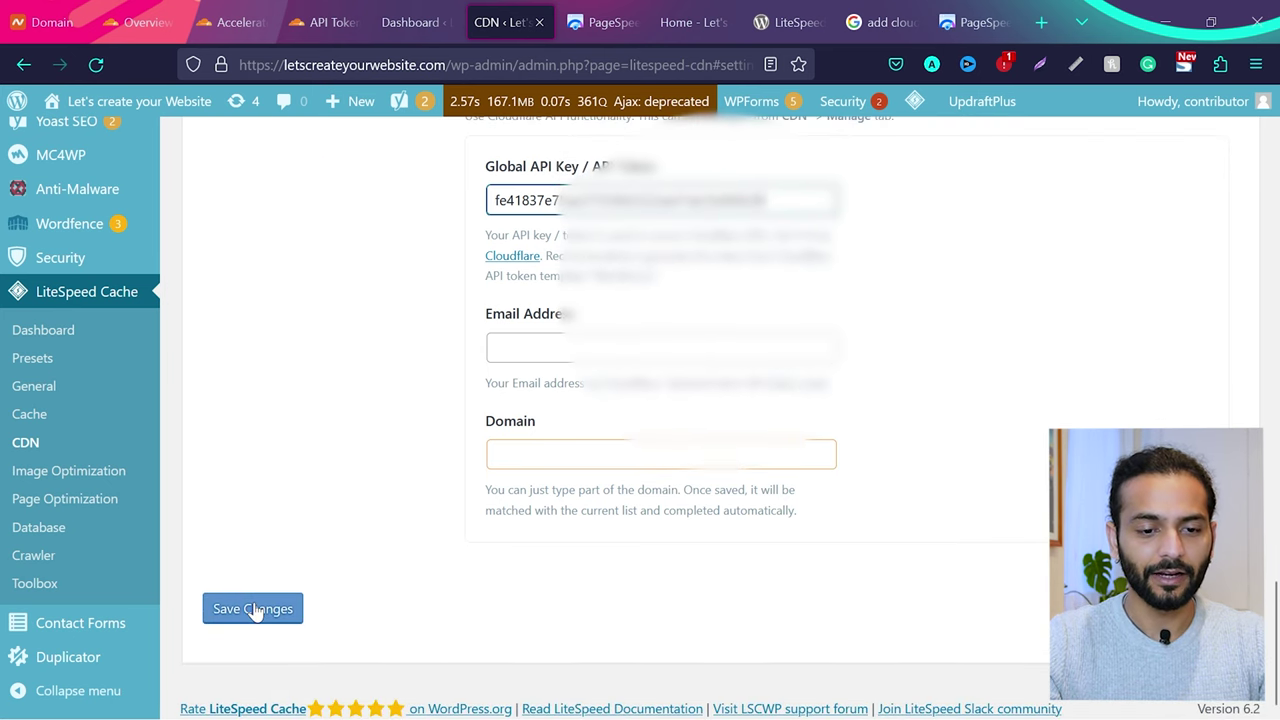
click(254, 609)
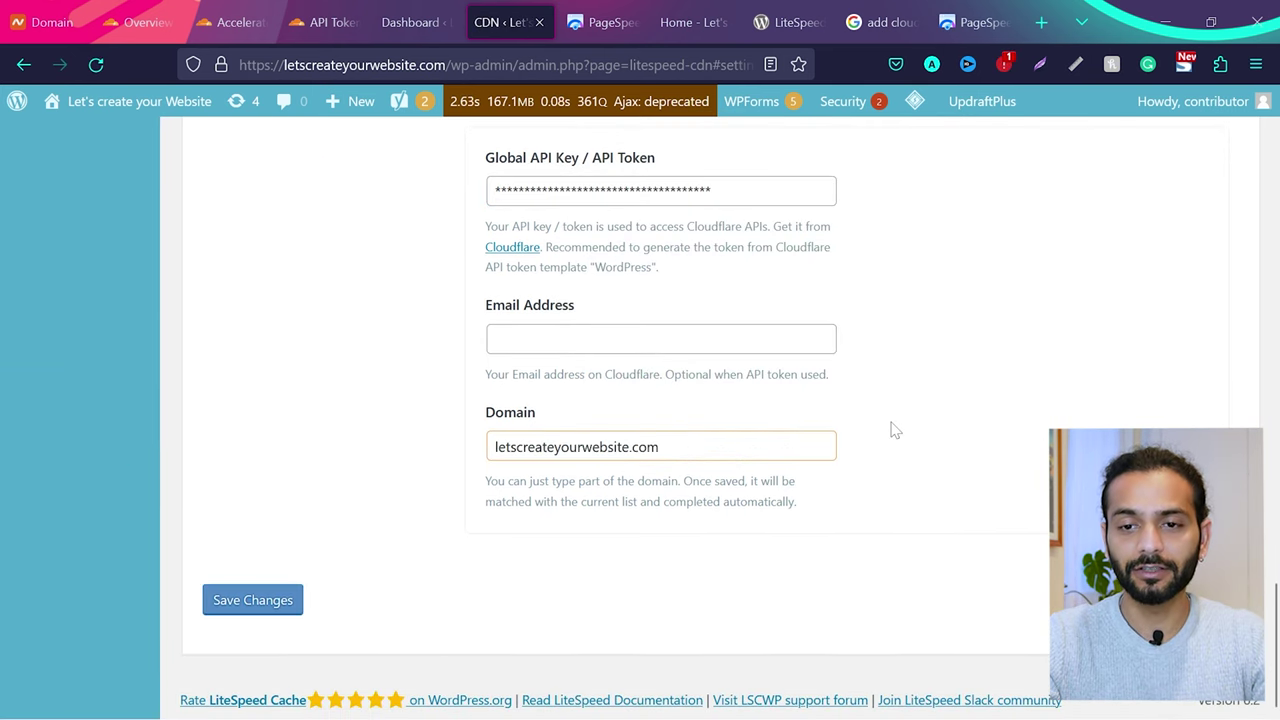
mouse_move(914, 110)
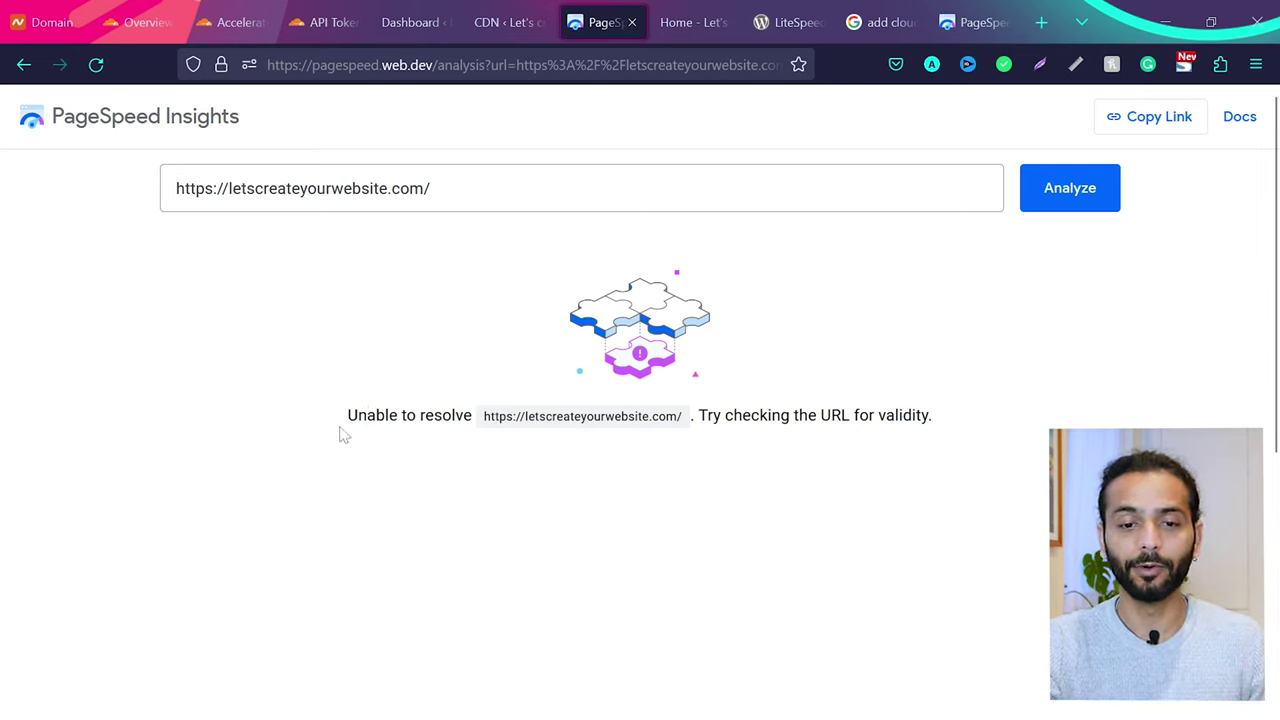
Step: Show the completed letscreateyourwebsite.com PageSpeed report: Desktop 100, Mobile performance 95
drag(347, 415, 471, 415)
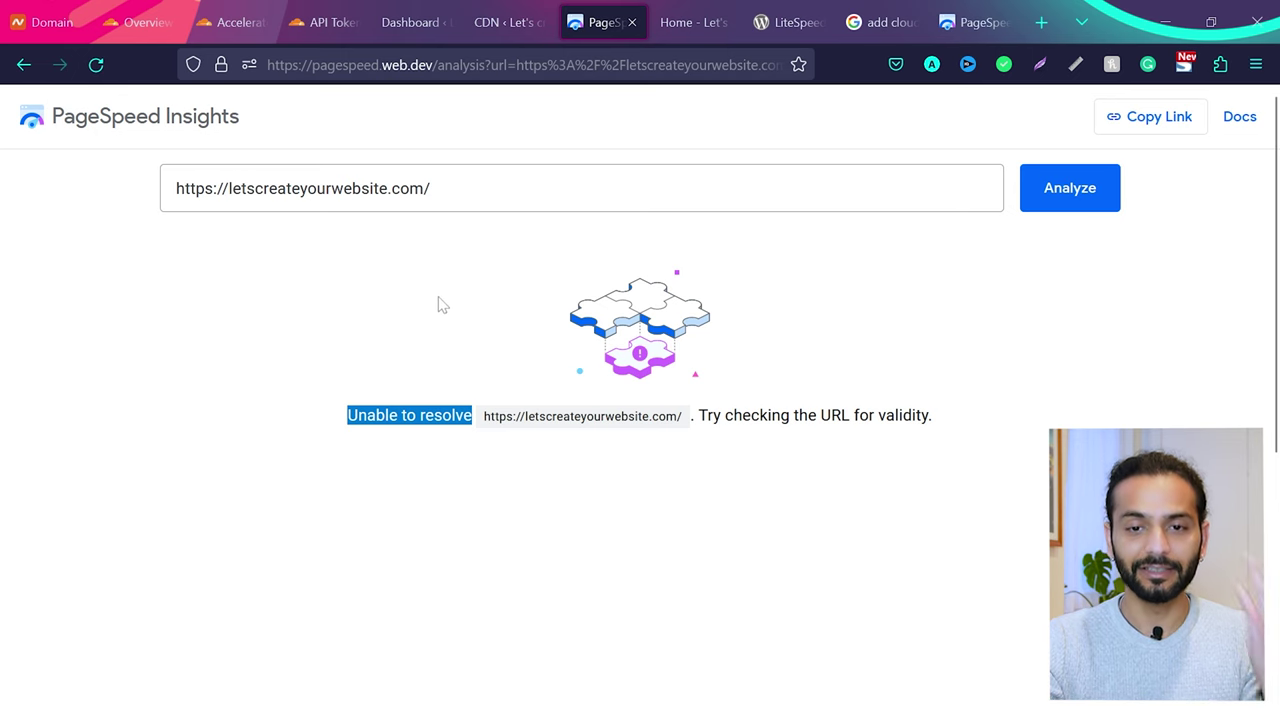
click(968, 8)
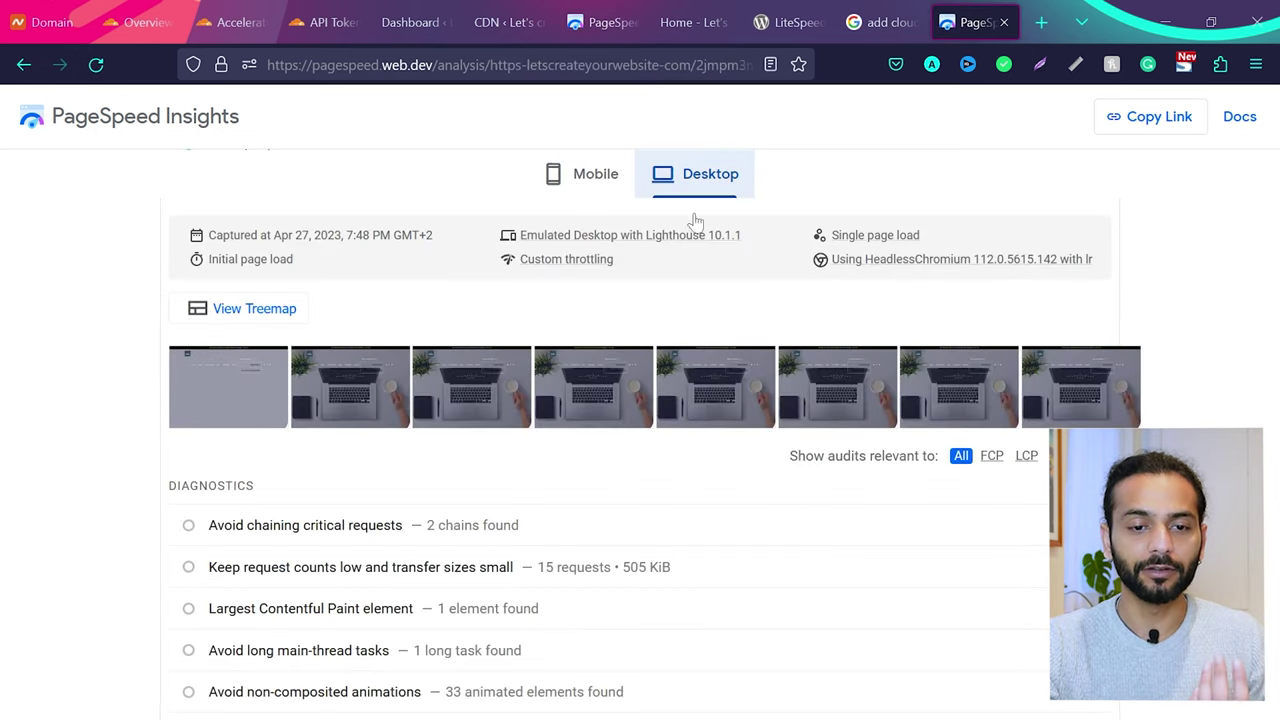
scroll(140, 420, up, 5)
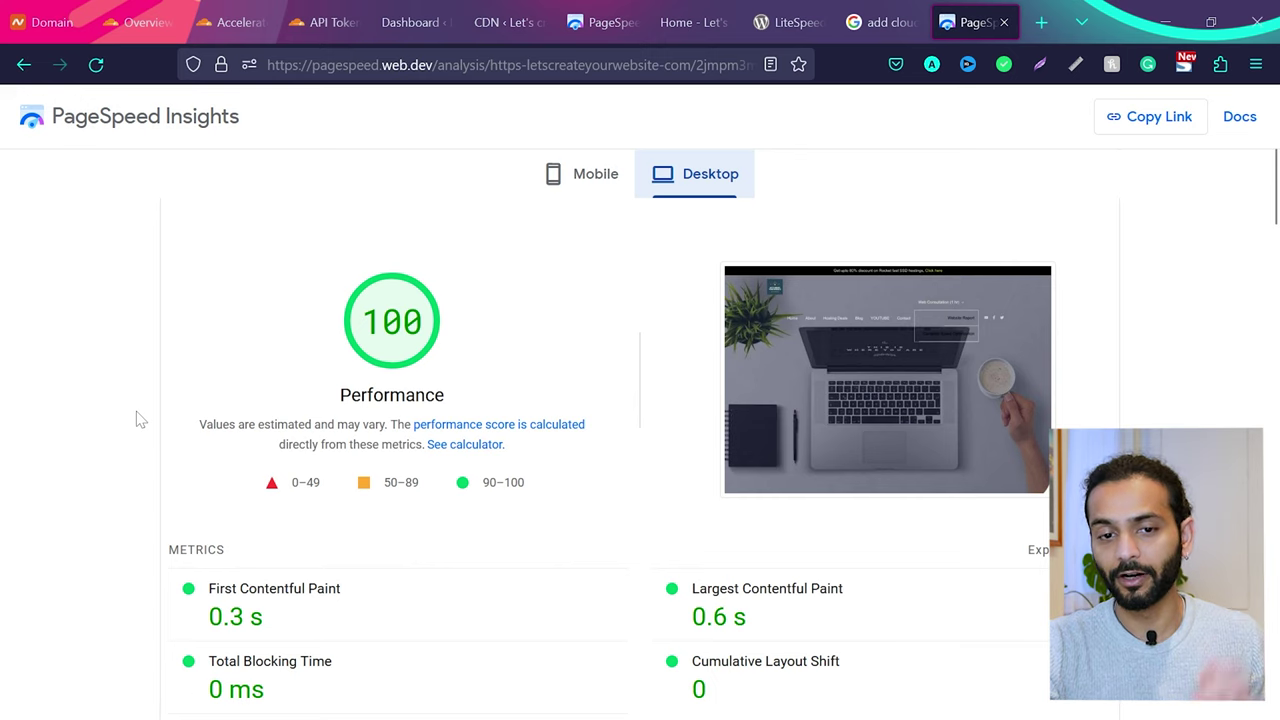
click(580, 174)
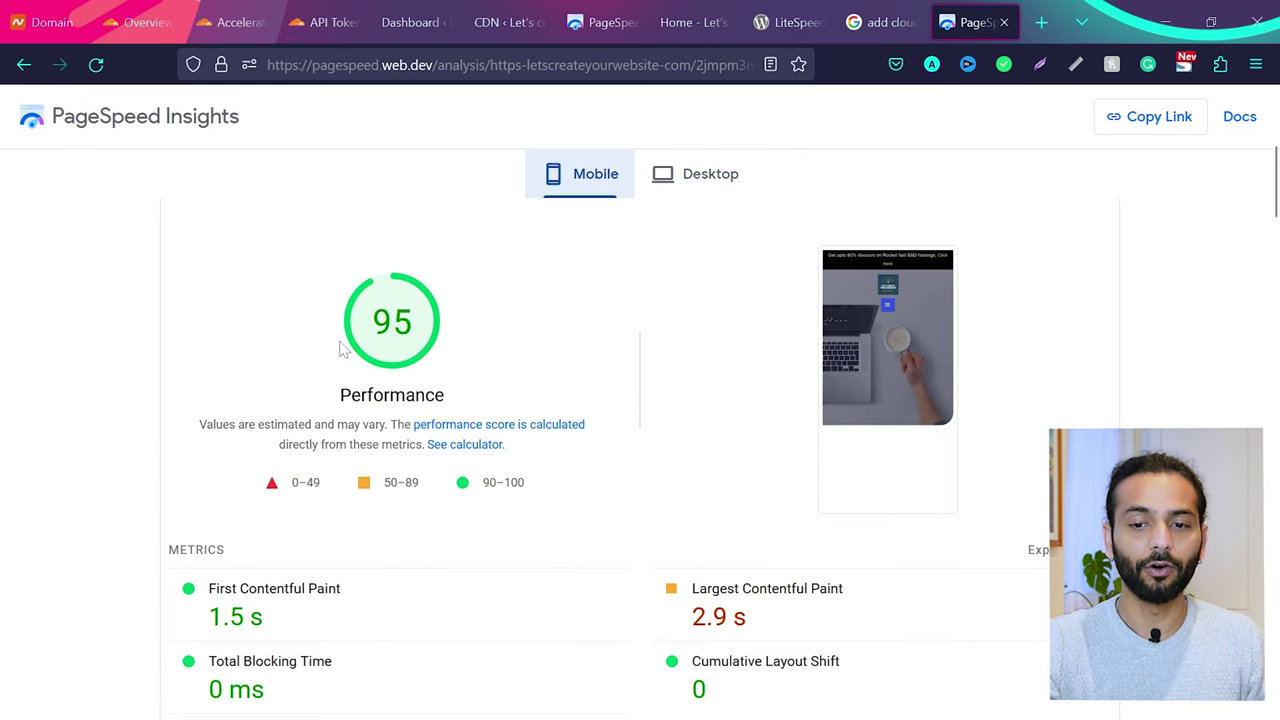
scroll(340, 348, down, 2)
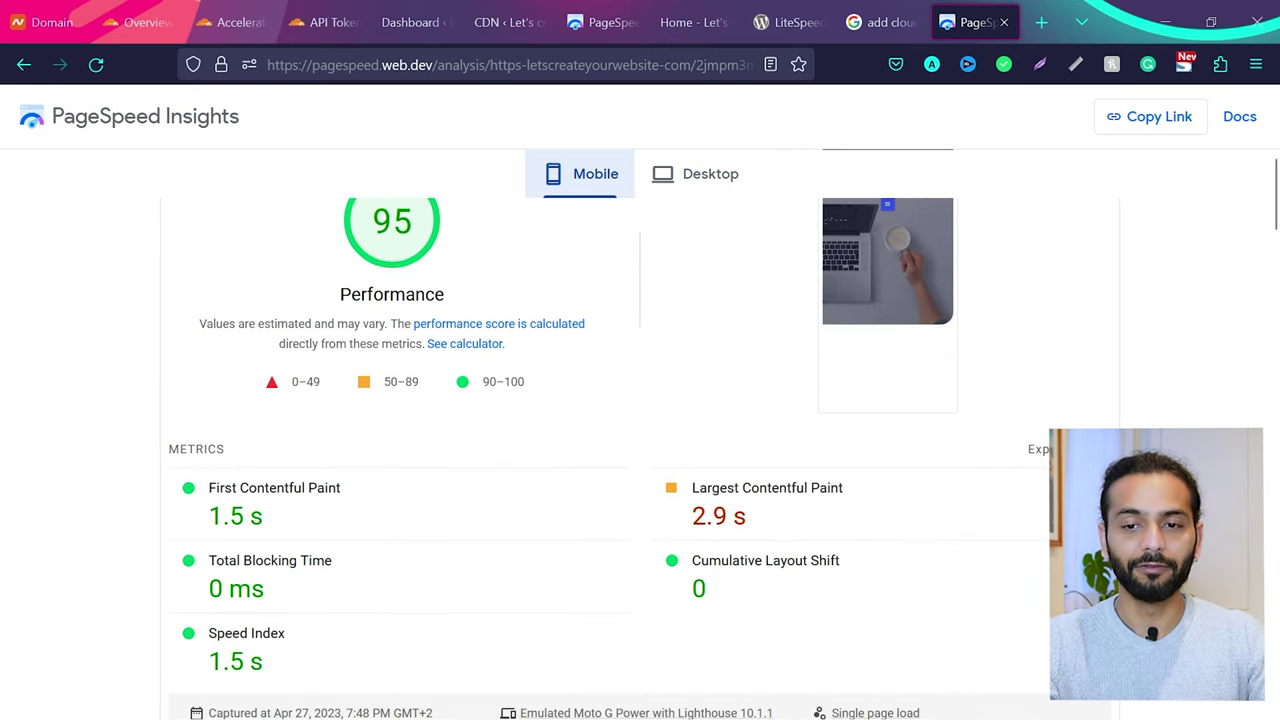
scroll(340, 348, up, 5)
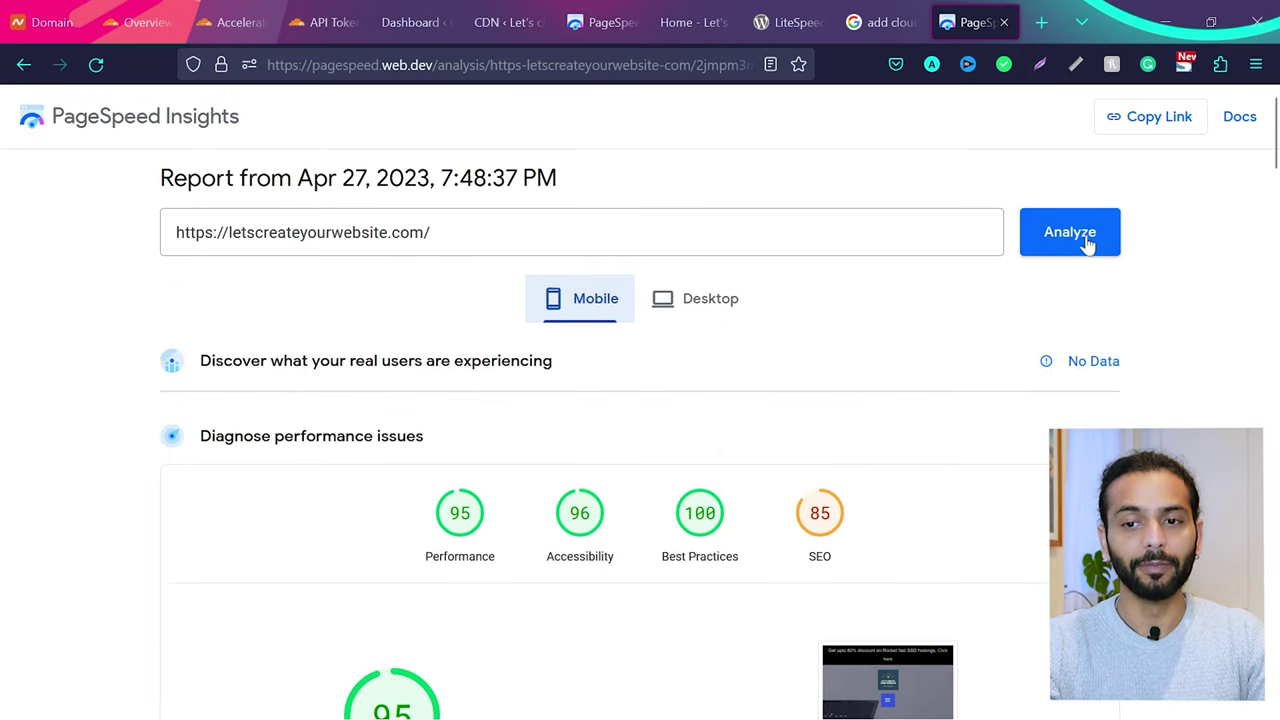